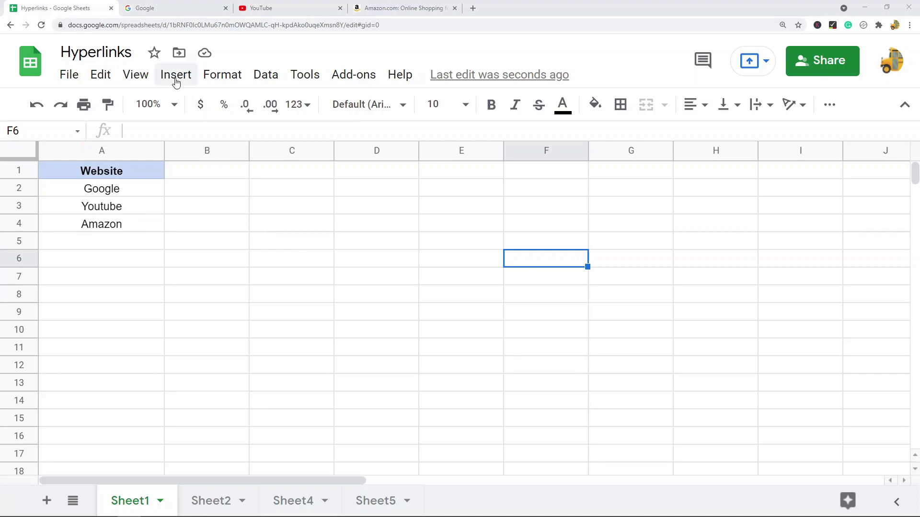
{"action": "left_click", "coordinate": [115, 189]}
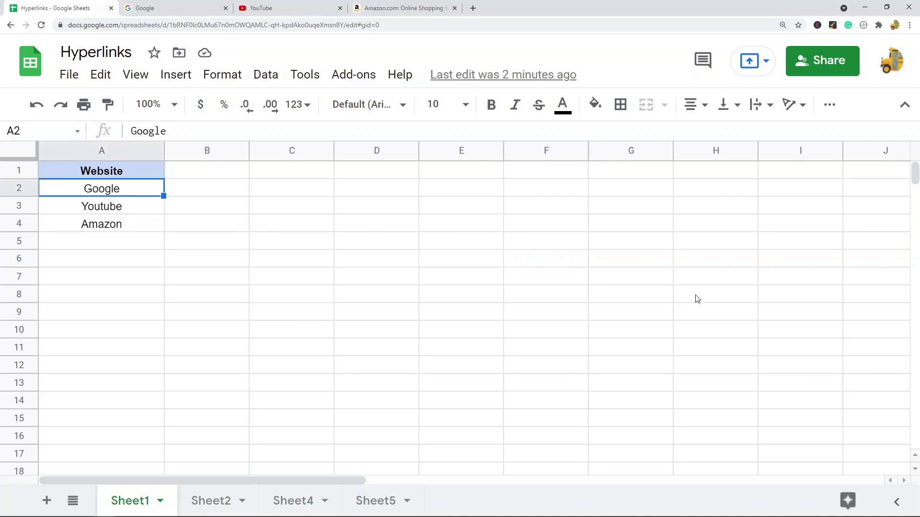
{"action": "left_click", "coordinate": [178, 76]}
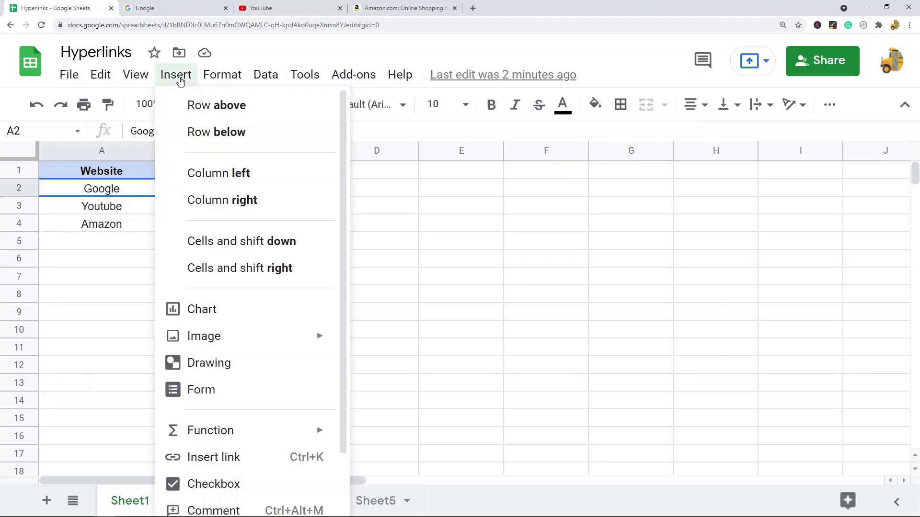
{"action": "key", "text": "Right"}
{"action": "left_click", "coordinate": [182, 83]}
{"action": "scroll", "coordinate": [221, 390], "scroll_direction": "down", "scroll_amount": 3}
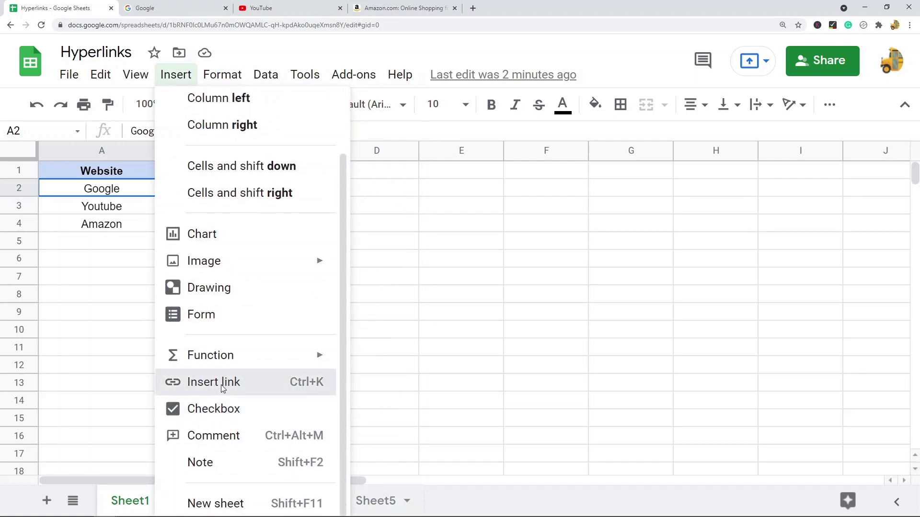
{"action": "left_click", "coordinate": [221, 383]}
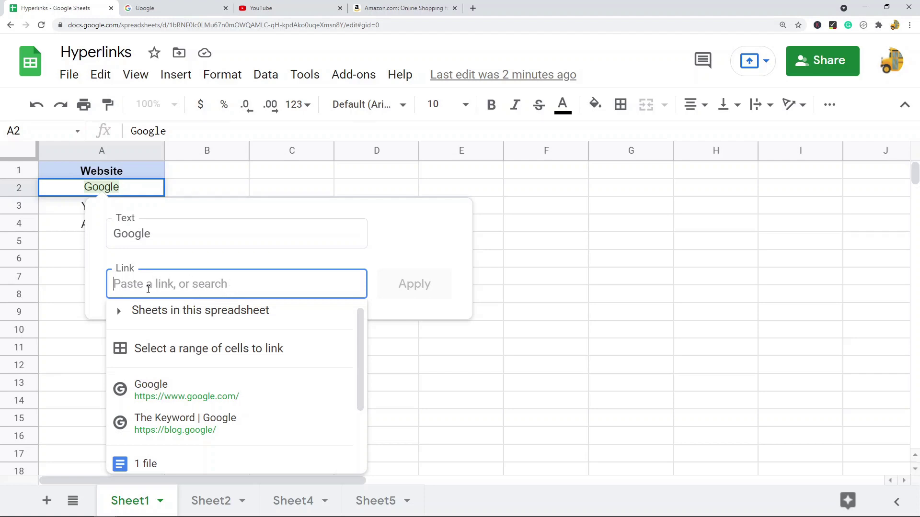
{"action": "left_click", "coordinate": [178, 7]}
{"action": "left_click", "coordinate": [142, 27]}
{"action": "key", "text": "ctrl+c"}
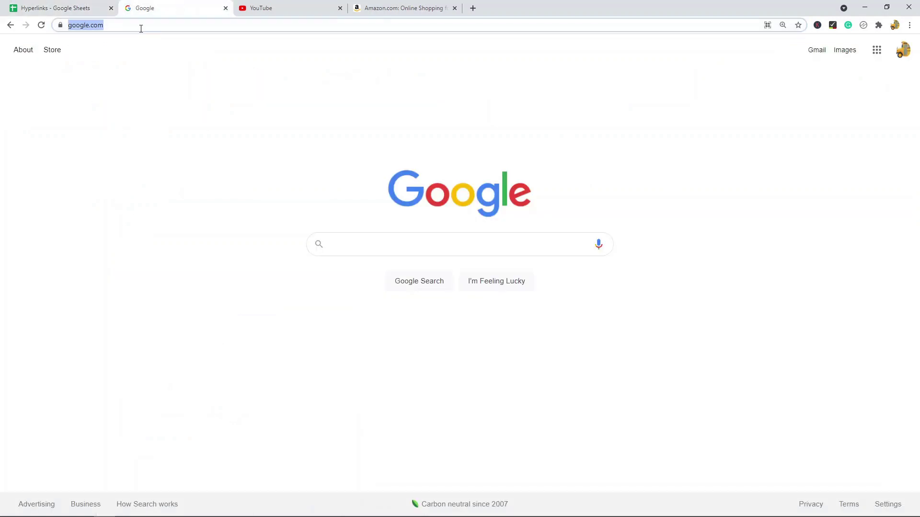
{"action": "left_click", "coordinate": [53, 8]}
{"action": "key", "text": "Escape"}
{"action": "left_click", "coordinate": [178, 276]}
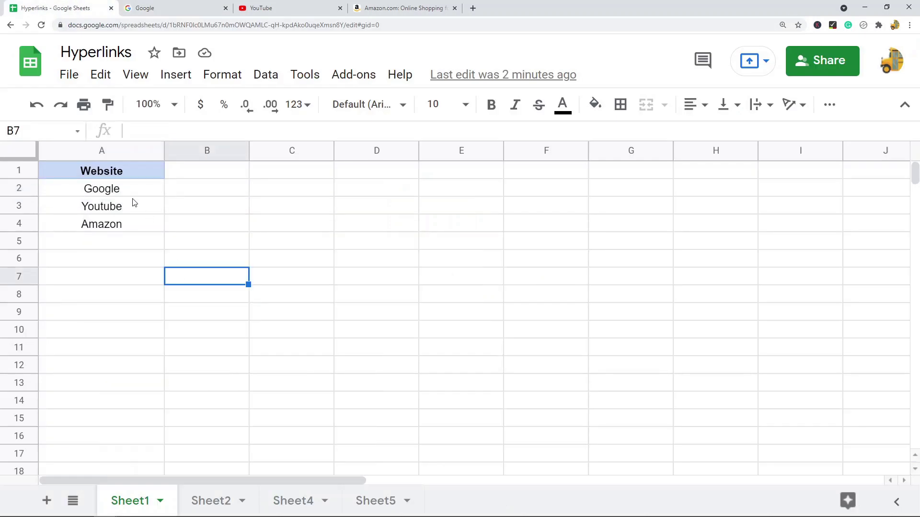
{"action": "right_click", "coordinate": [130, 190]}
{"action": "left_click", "coordinate": [176, 76]}
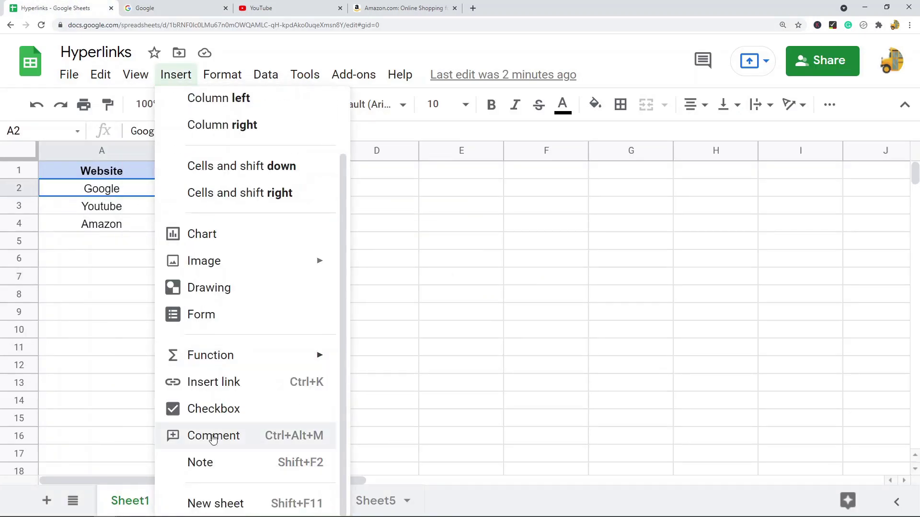
{"action": "left_click", "coordinate": [217, 381]}
{"action": "key", "text": "ctrl+v"}
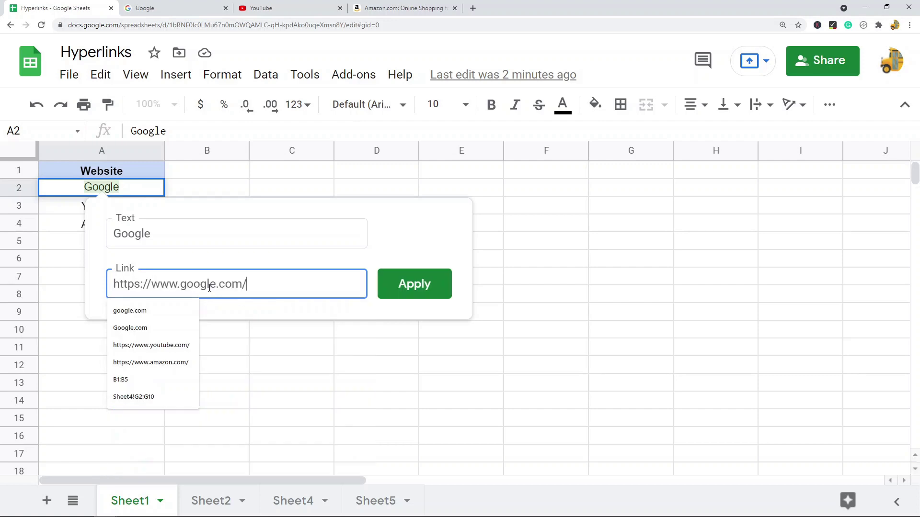
{"action": "left_click", "coordinate": [417, 288]}
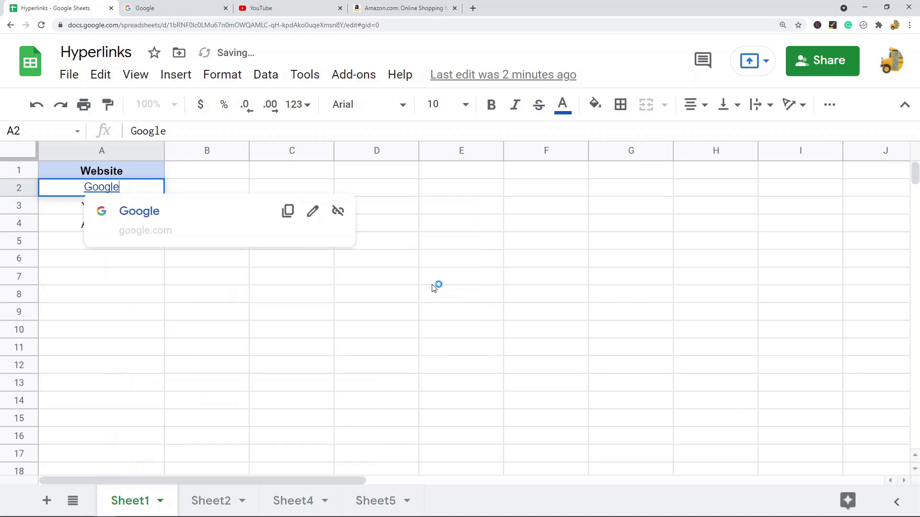
{"action": "left_click", "coordinate": [188, 338]}
Step: Test A2's link by opening the Google page, then close that page
{"action": "left_click", "coordinate": [117, 190]}
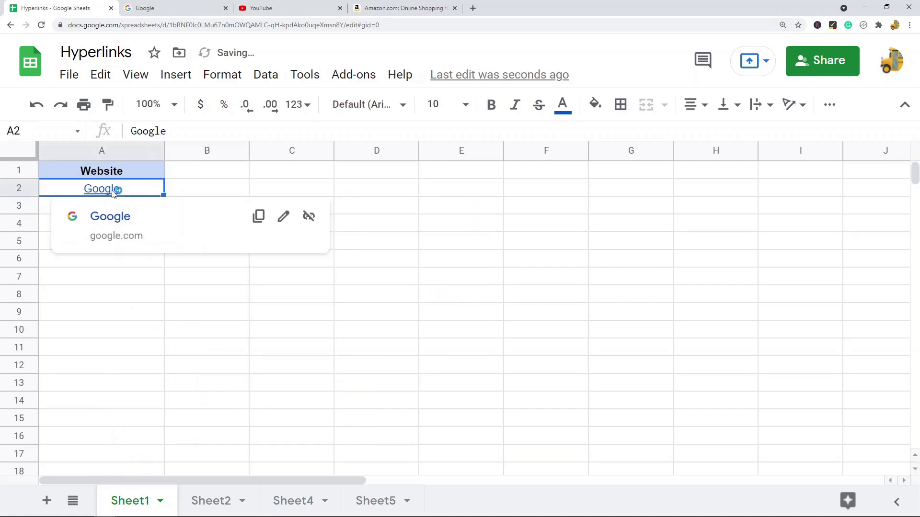
{"action": "left_click", "coordinate": [111, 218]}
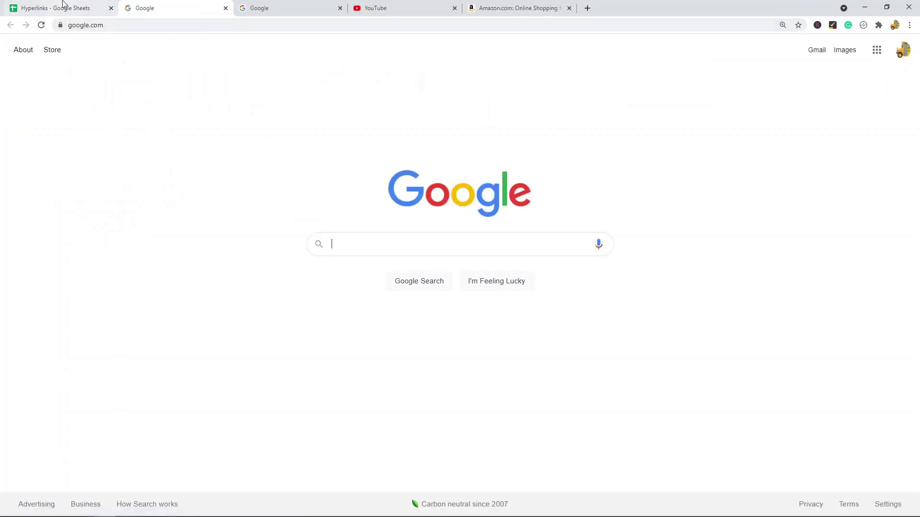
{"action": "left_click", "coordinate": [226, 8]}
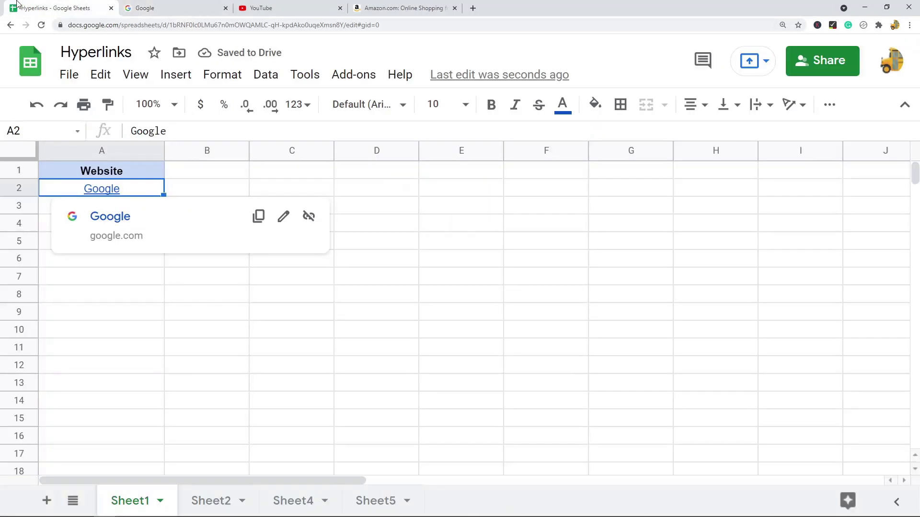
{"action": "left_click", "coordinate": [162, 311]}
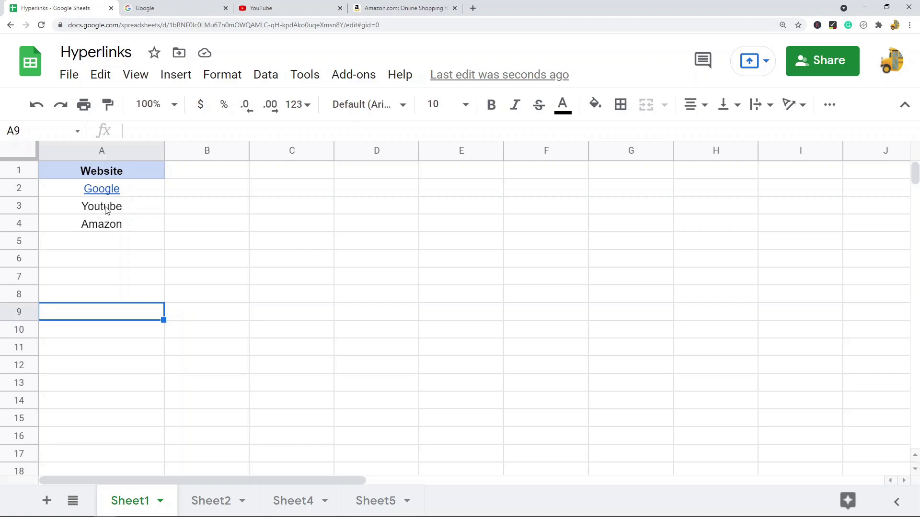
{"action": "right_click", "coordinate": [106, 210]}
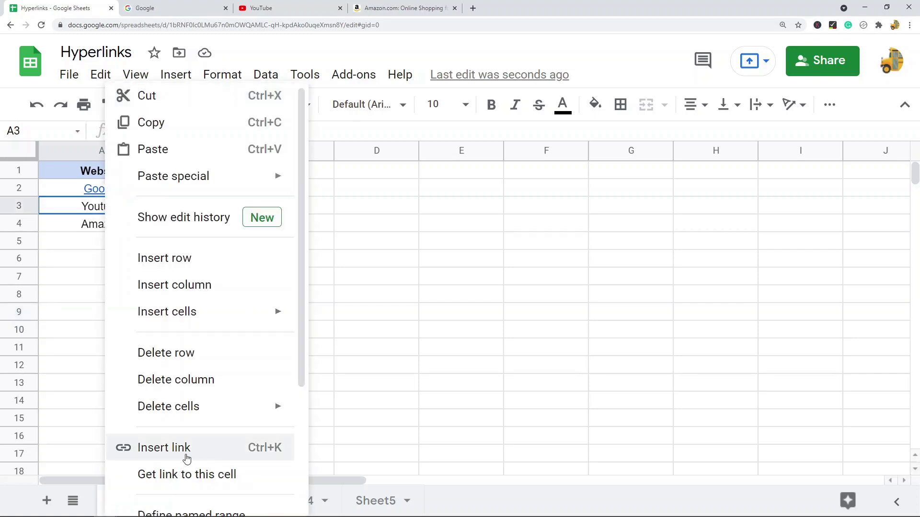
{"action": "left_click", "coordinate": [187, 450]}
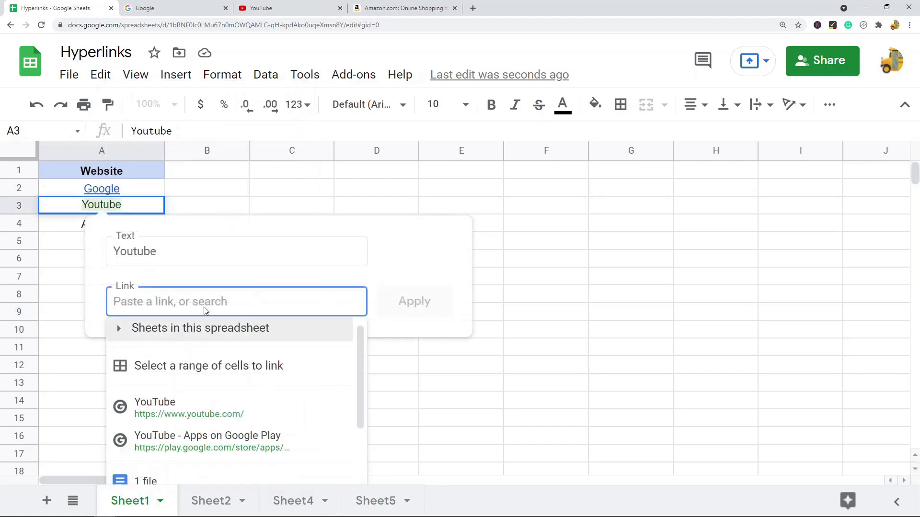
{"action": "left_click", "coordinate": [623, 246]}
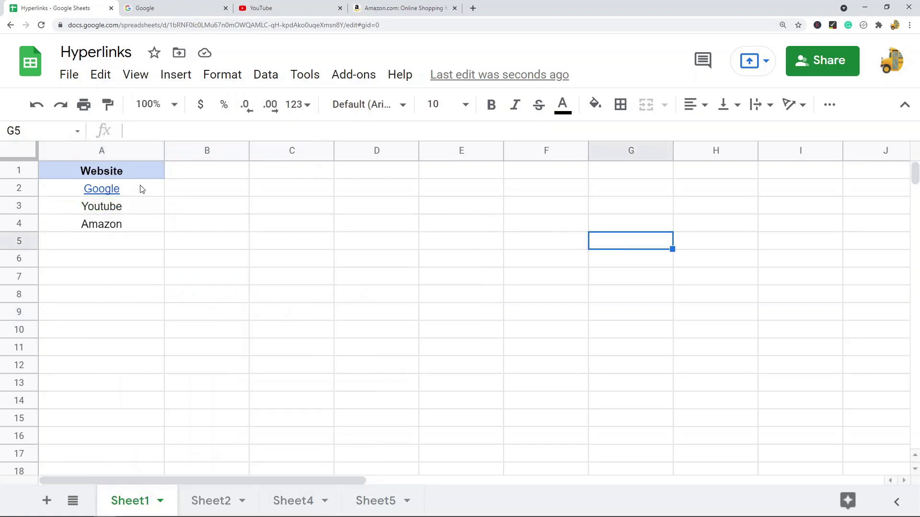
{"action": "right_click", "coordinate": [109, 208]}
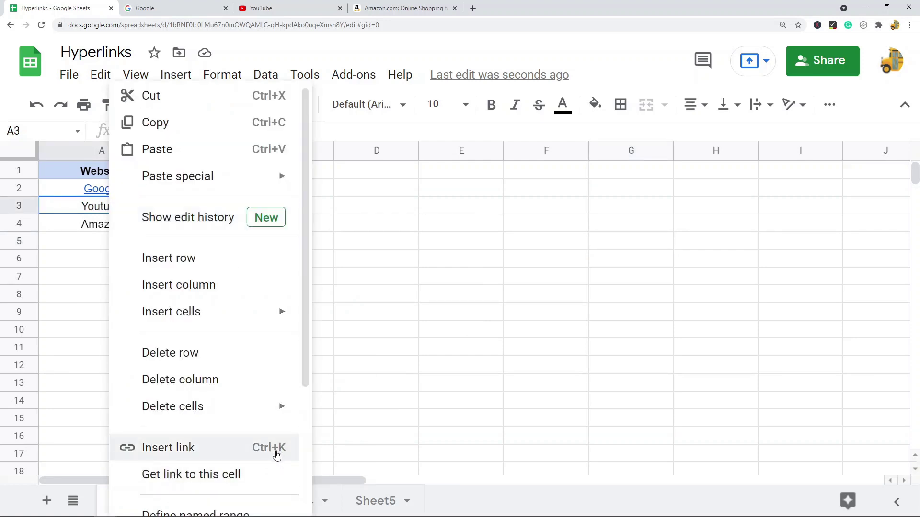
{"action": "left_click", "coordinate": [451, 294]}
{"action": "left_click", "coordinate": [146, 210]}
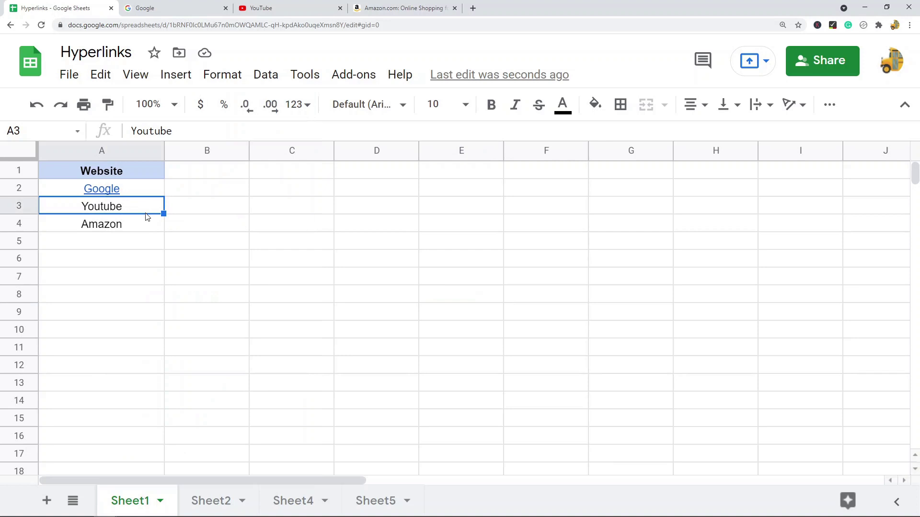
{"action": "key", "text": "ctrl+k"}
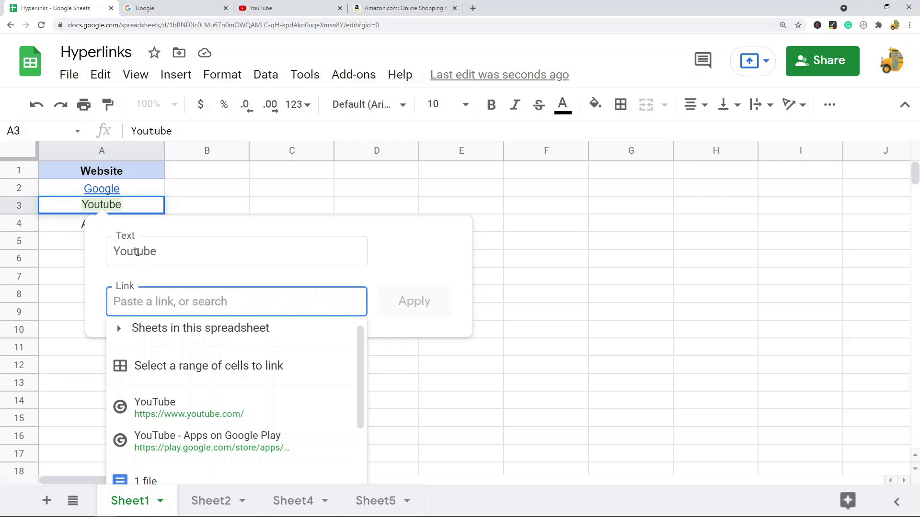
{"action": "left_click_drag", "start_coordinate": [179, 253], "coordinate": [113, 250]}
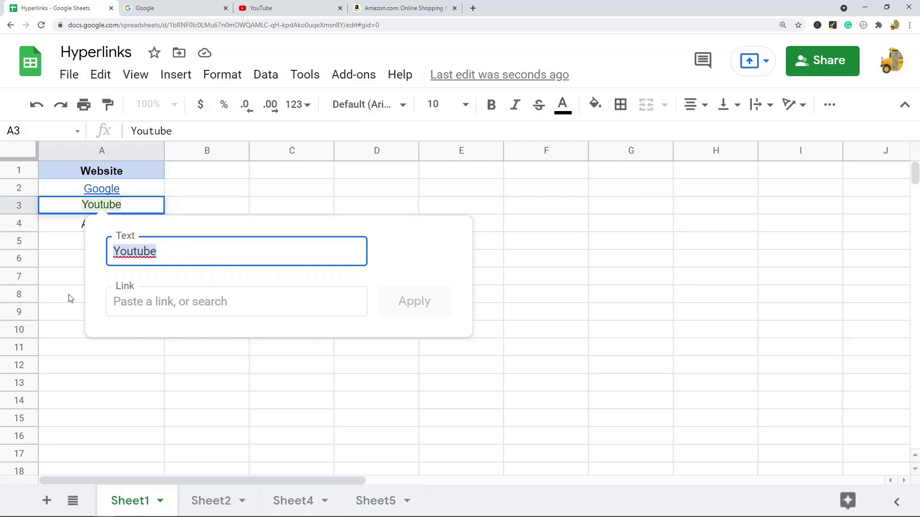
{"action": "left_click", "coordinate": [73, 278]}
{"action": "right_click", "coordinate": [73, 282]}
{"action": "left_click", "coordinate": [390, 299]}
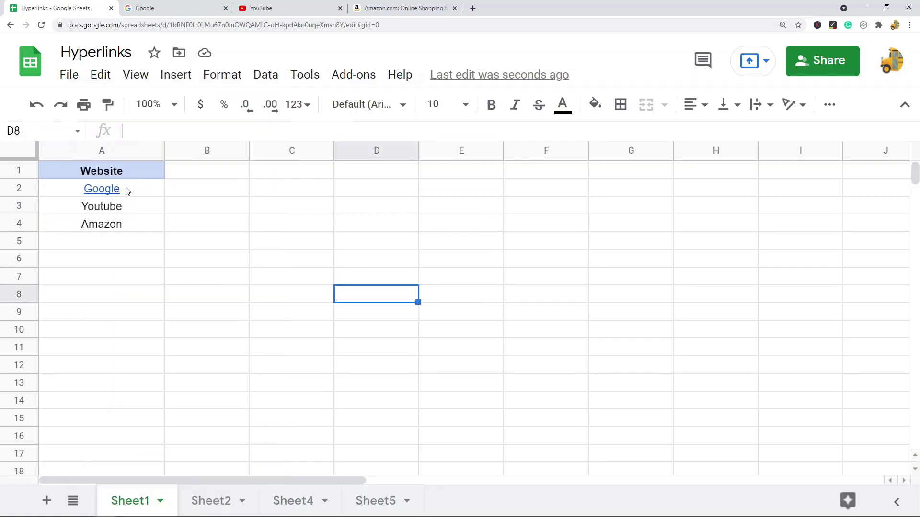
Step: Insert a link in A7 showing 'Youtube' and pointing to Youtube.com
{"action": "left_click", "coordinate": [91, 279]}
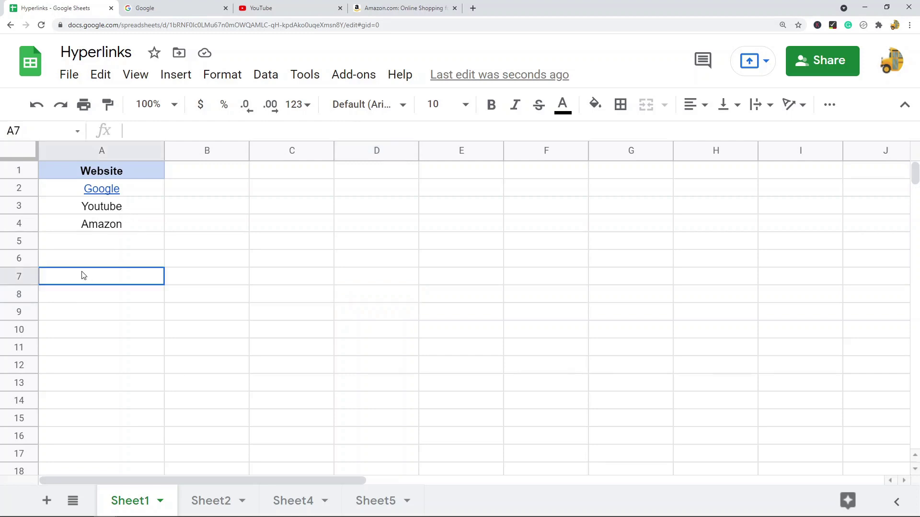
{"action": "right_click", "coordinate": [84, 277]}
{"action": "left_click", "coordinate": [167, 454]}
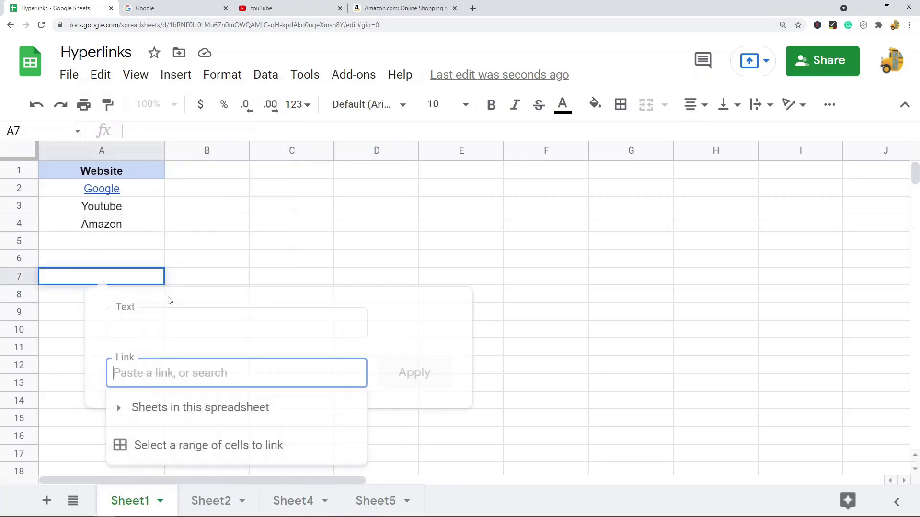
{"action": "left_click", "coordinate": [197, 317]}
{"action": "type", "text": "Youtube"}
{"action": "left_click", "coordinate": [182, 363]}
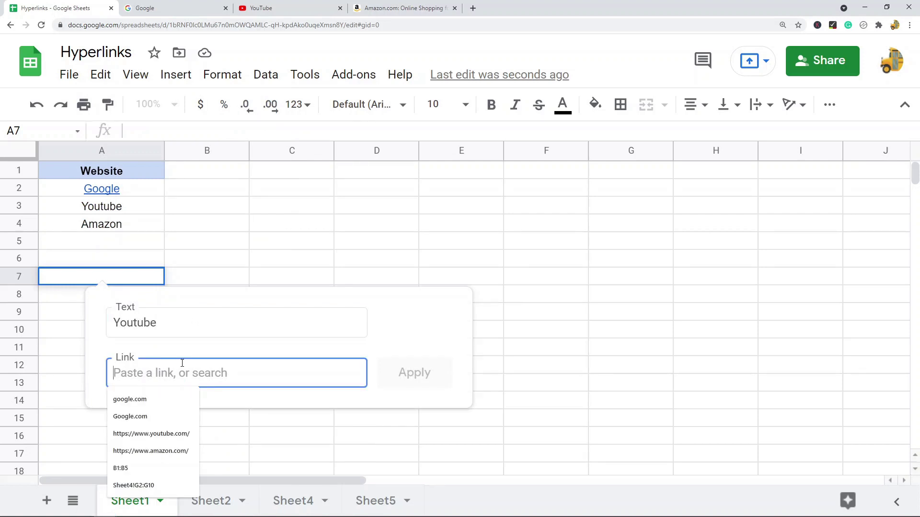
{"action": "type", "text": "Youtube.c"}
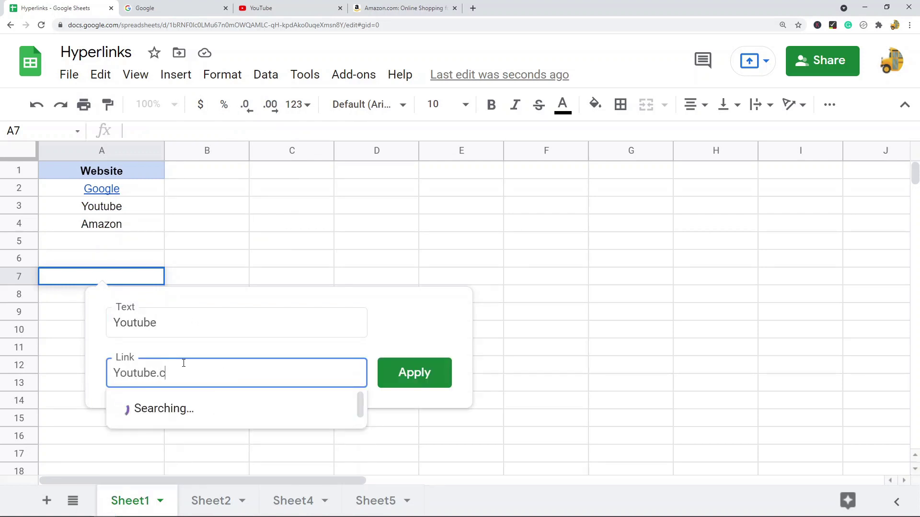
{"action": "type", "text": "om"}
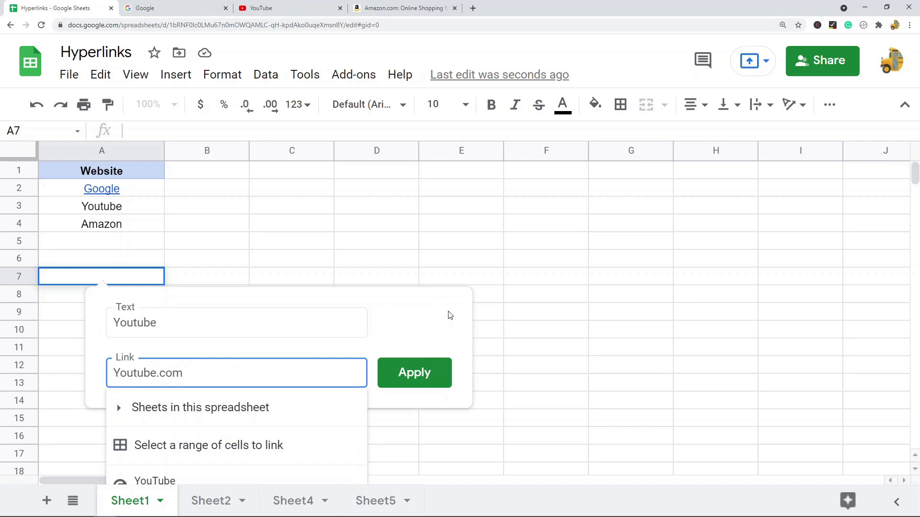
{"action": "key", "text": "Return"}
{"action": "left_click", "coordinate": [553, 260]}
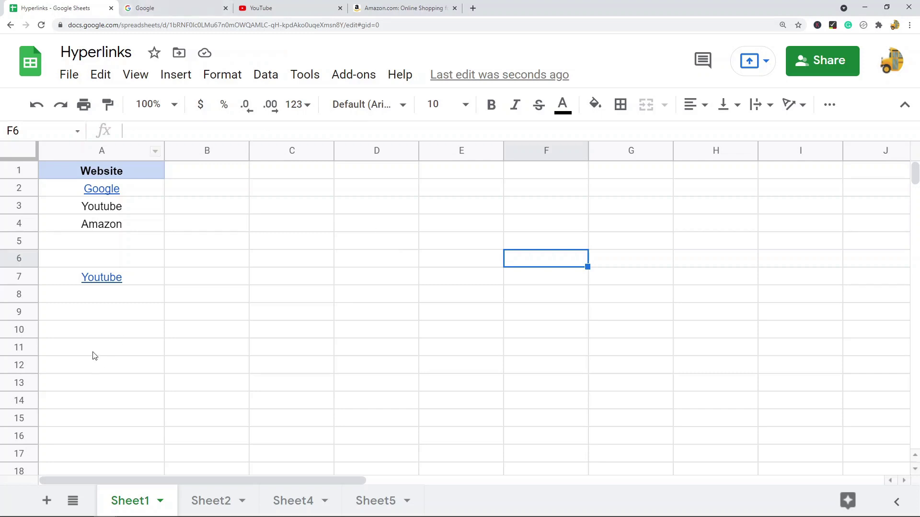
{"action": "left_click", "coordinate": [216, 508]}
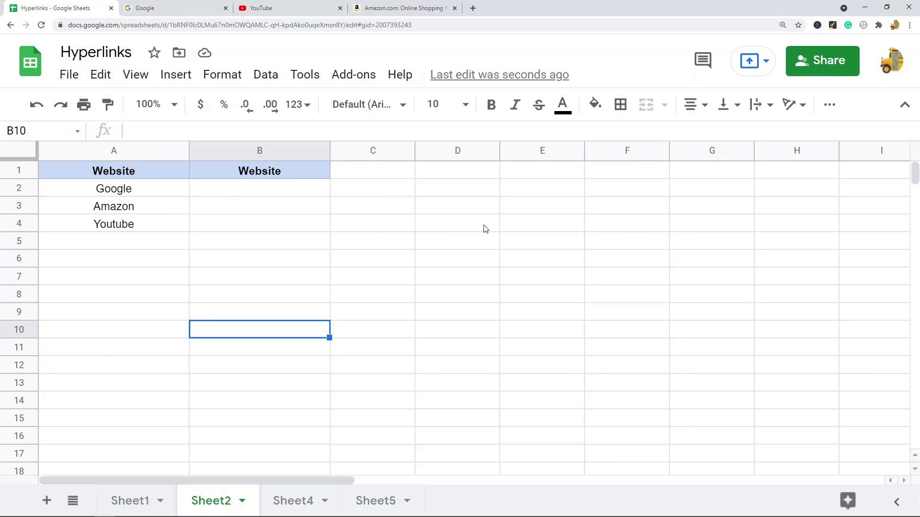
Step: Write the syntax note HYPERLINK("URL", Display Text) into cell D2
{"action": "double_click", "coordinate": [469, 188]}
{"action": "type", "text": "HYPERLINK(URL"}
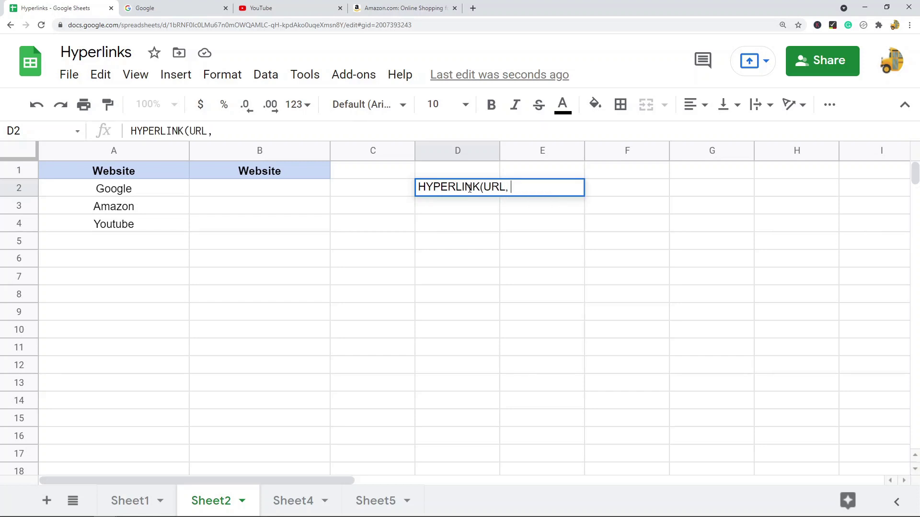
{"action": "type", "text": ", Display Text"}
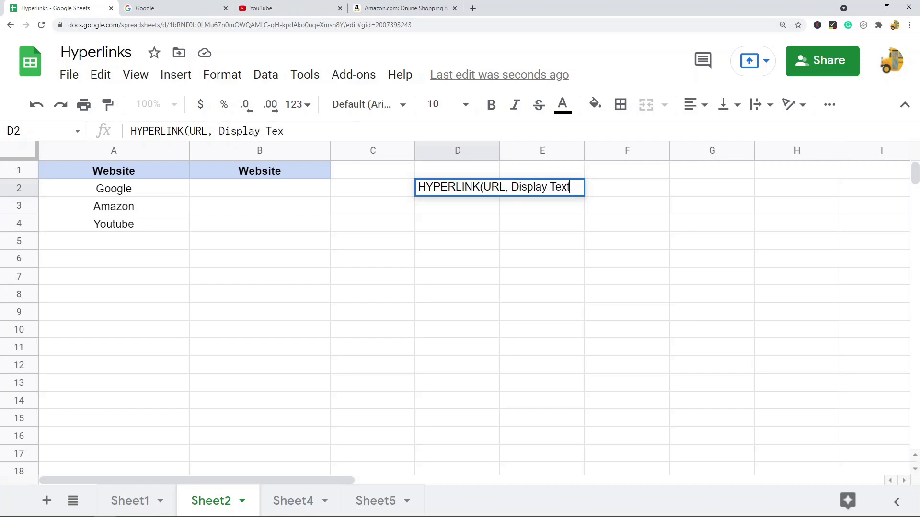
{"action": "type", "text": ")"}
{"action": "left_click", "coordinate": [484, 188]}
{"action": "type", "text": "\"URL\""}
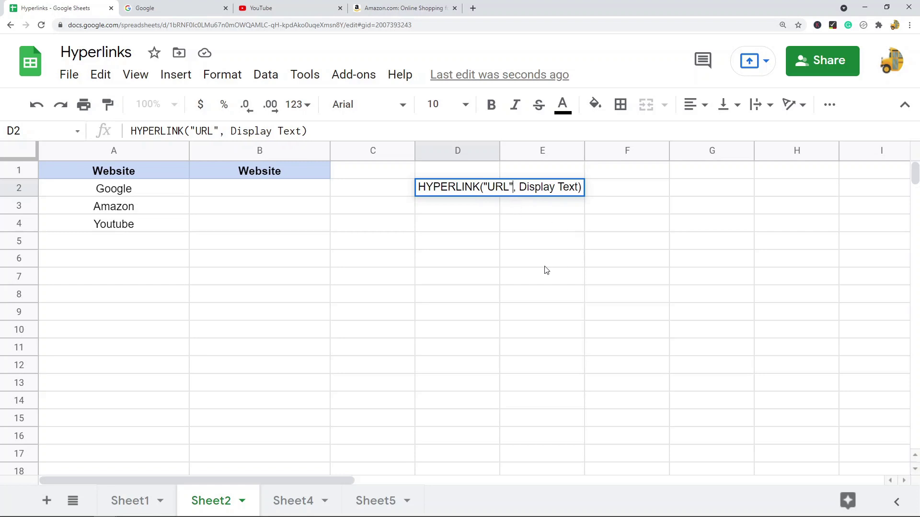
{"action": "left_click", "coordinate": [527, 222]}
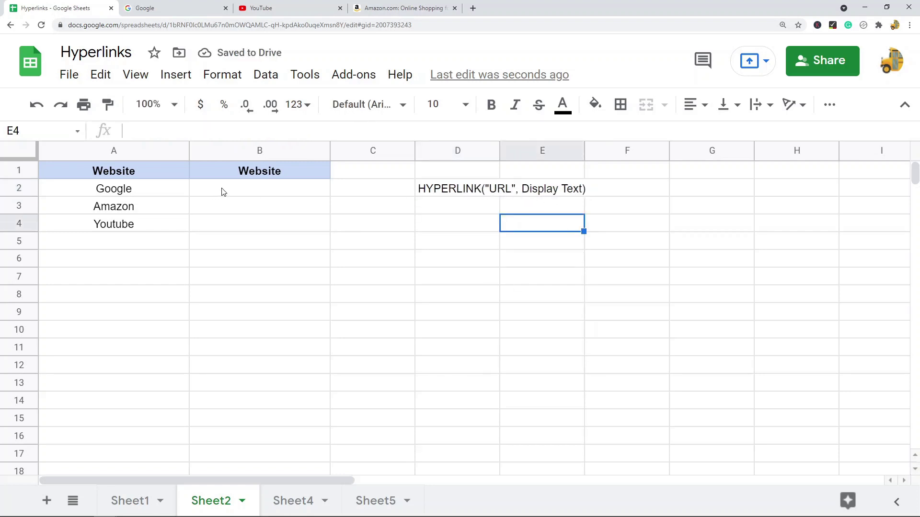
{"action": "left_click", "coordinate": [235, 192]}
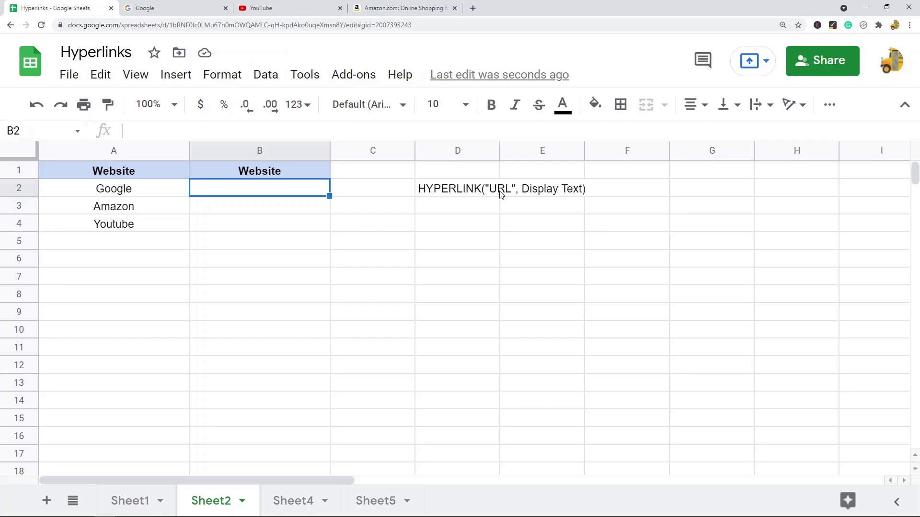
{"action": "double_click", "coordinate": [253, 191]}
{"action": "type", "text": "=hyer"}
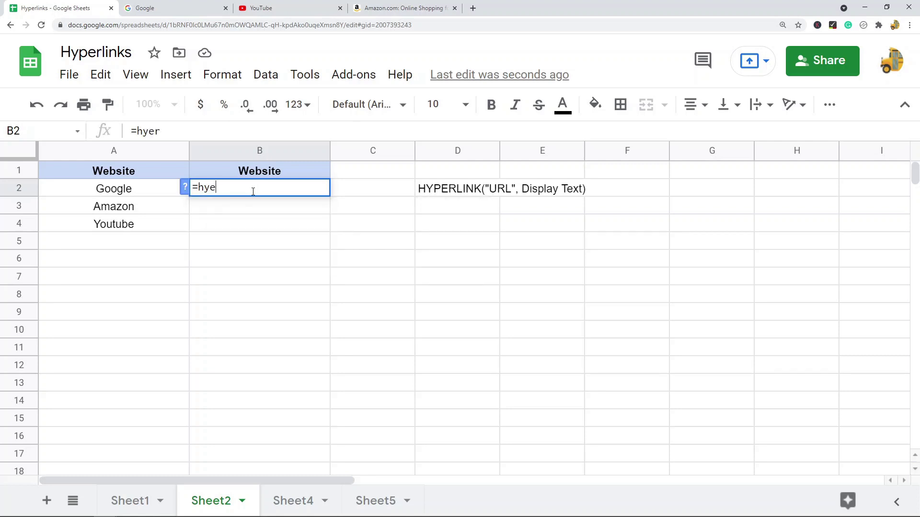
{"action": "key", "text": "BackSpace"}
{"action": "key", "text": "BackSpace"}
{"action": "type", "text": "pe"}
{"action": "key", "text": "Tab"}
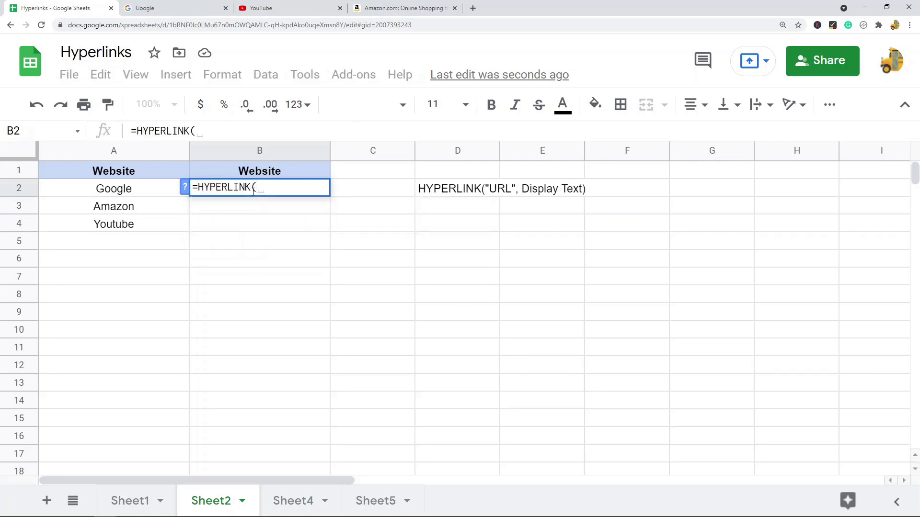
{"action": "type", "text": "\""}
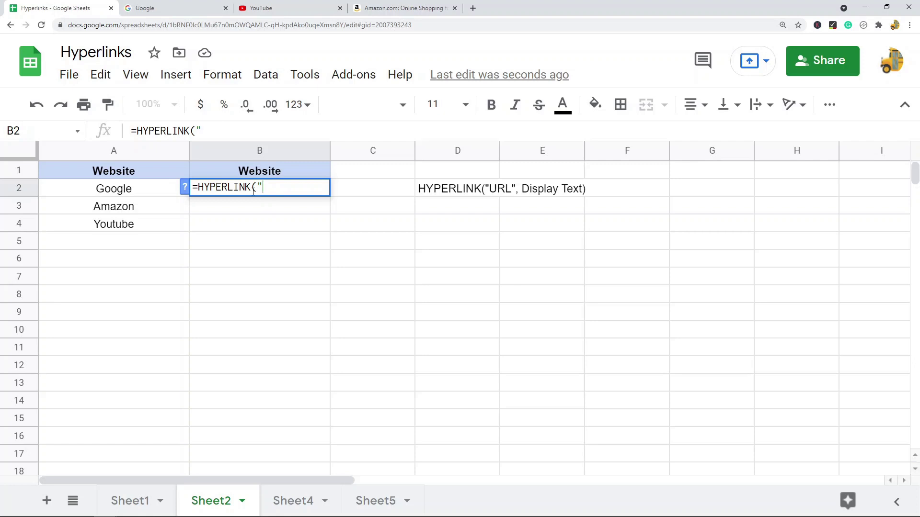
{"action": "left_click", "coordinate": [171, 7]}
{"action": "left_click", "coordinate": [46, 7]}
{"action": "type", "text": "https://www.google.com/"}
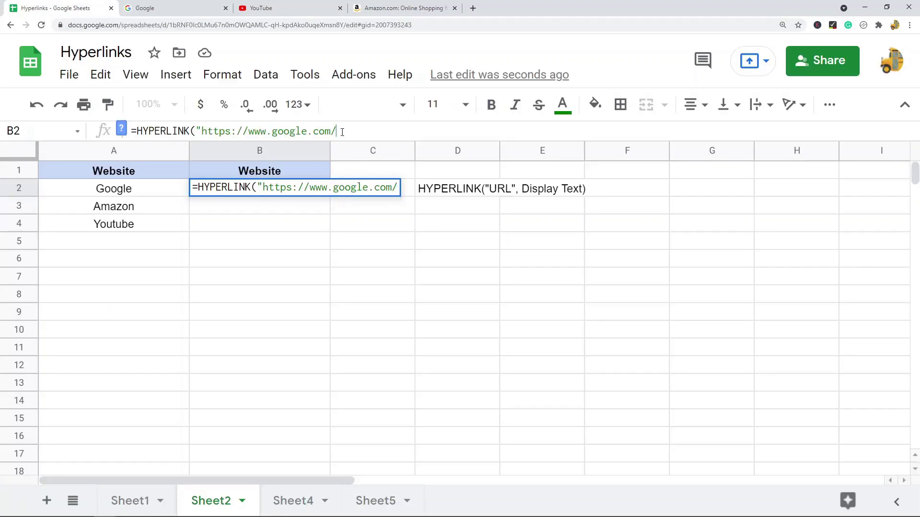
{"action": "type", "text": "\")"}
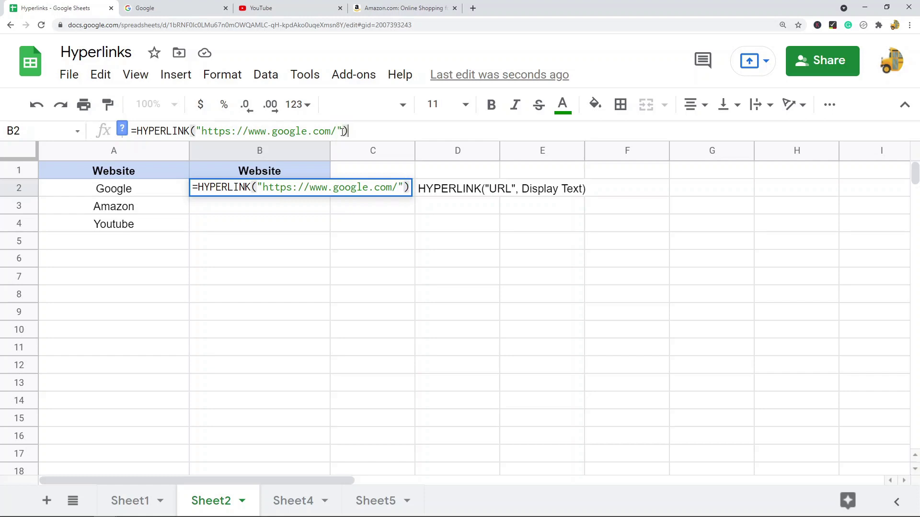
{"action": "key", "text": "Return"}
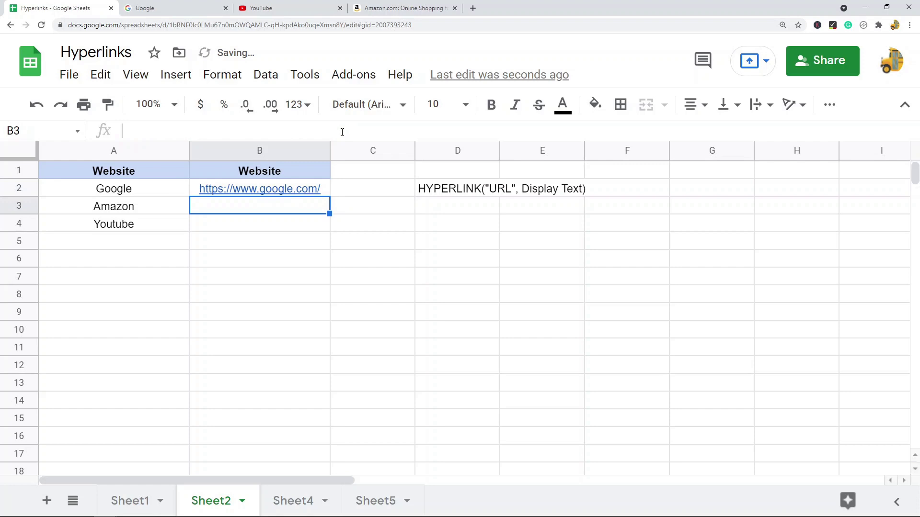
{"action": "left_click", "coordinate": [279, 193]}
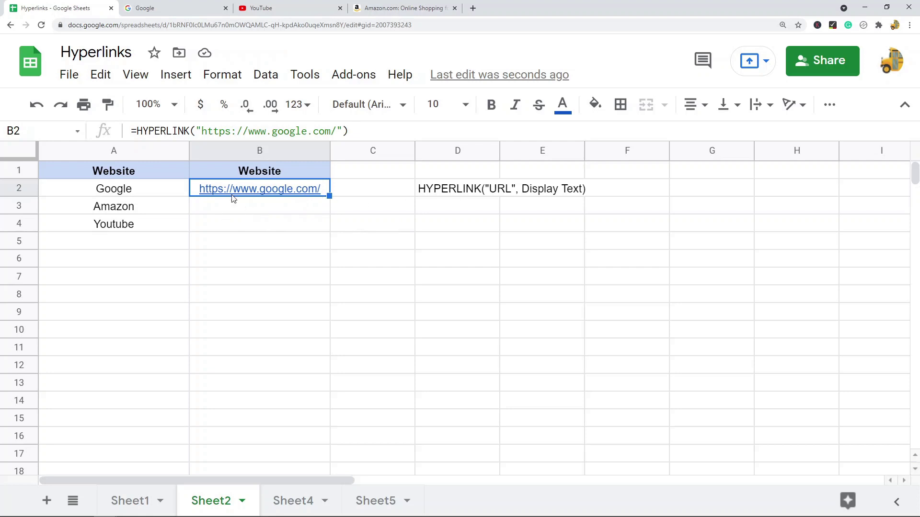
{"action": "left_click", "coordinate": [343, 130]}
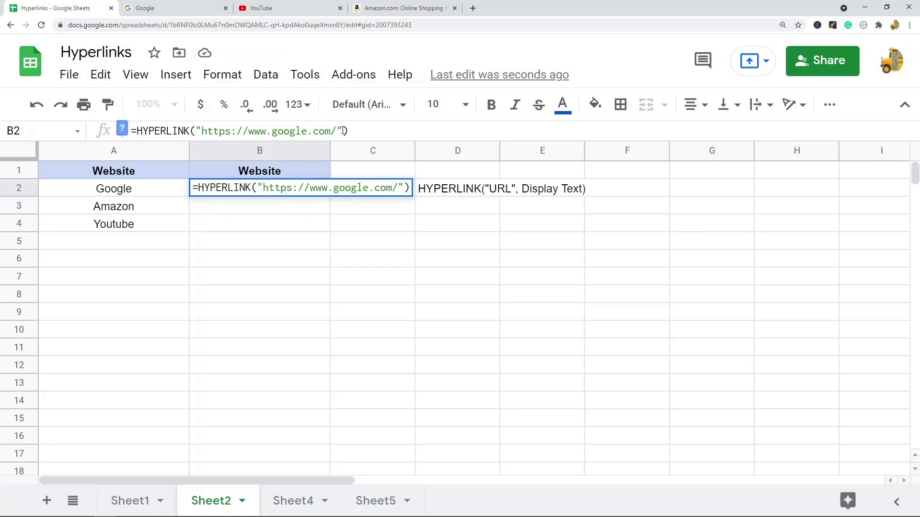
{"action": "type", "text": ","}
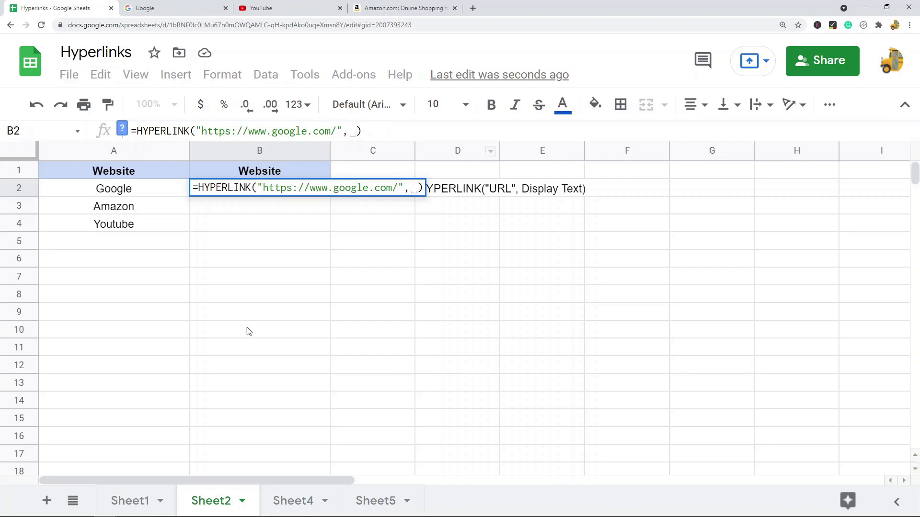
{"action": "left_click", "coordinate": [143, 190]}
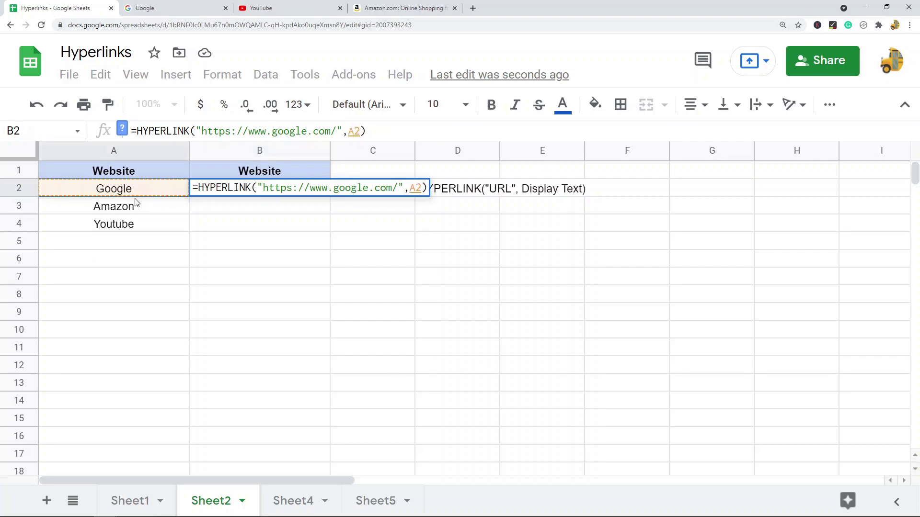
{"action": "left_click", "coordinate": [392, 134]}
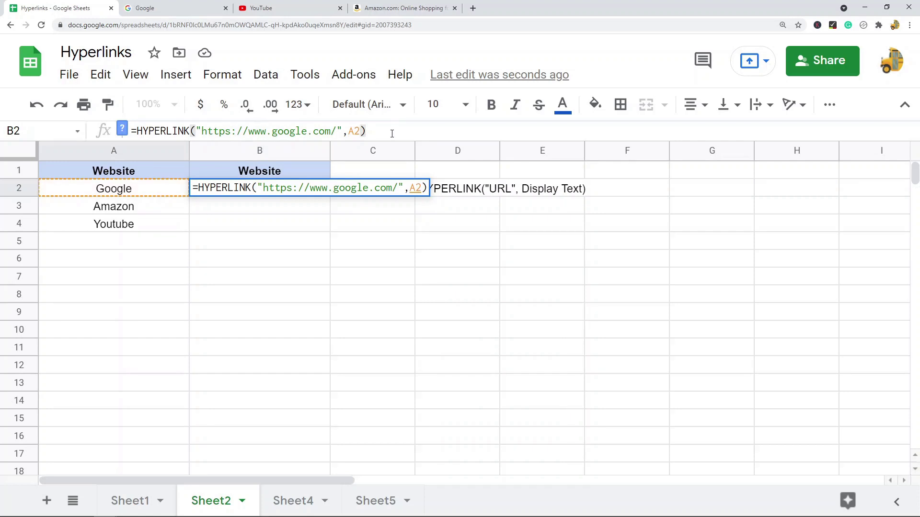
{"action": "key", "text": "Return"}
{"action": "mouse_move", "coordinate": [270, 197]}
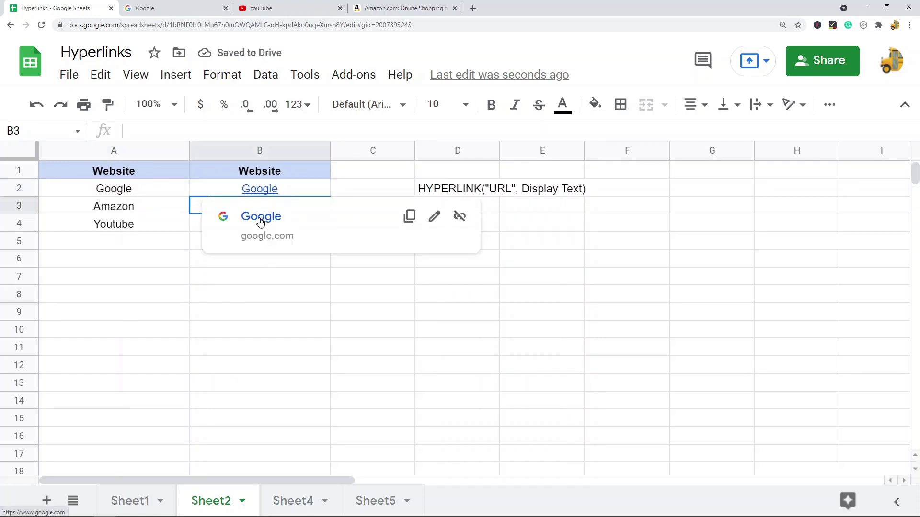
{"action": "left_click", "coordinate": [249, 300]}
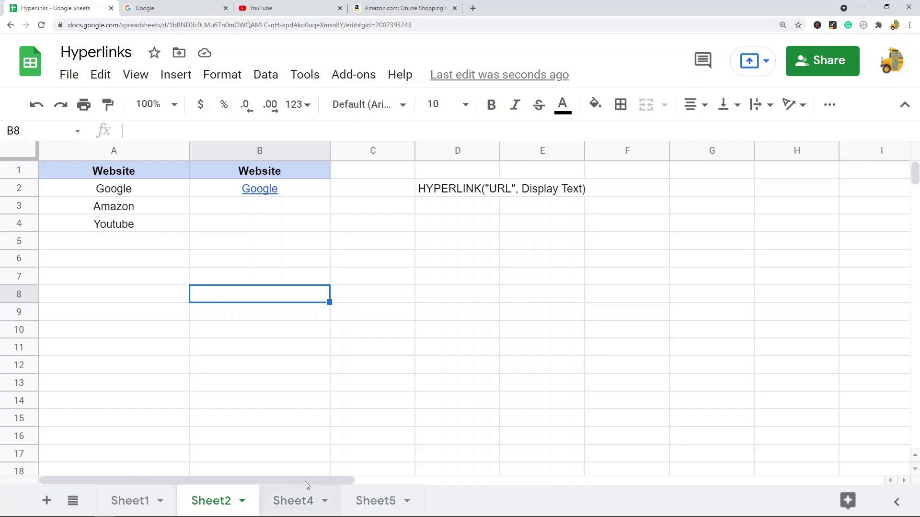
Step: On Sheet4, link A2's 'Sheet 5' text to Sheet5 and follow the link there
{"action": "left_click", "coordinate": [298, 504]}
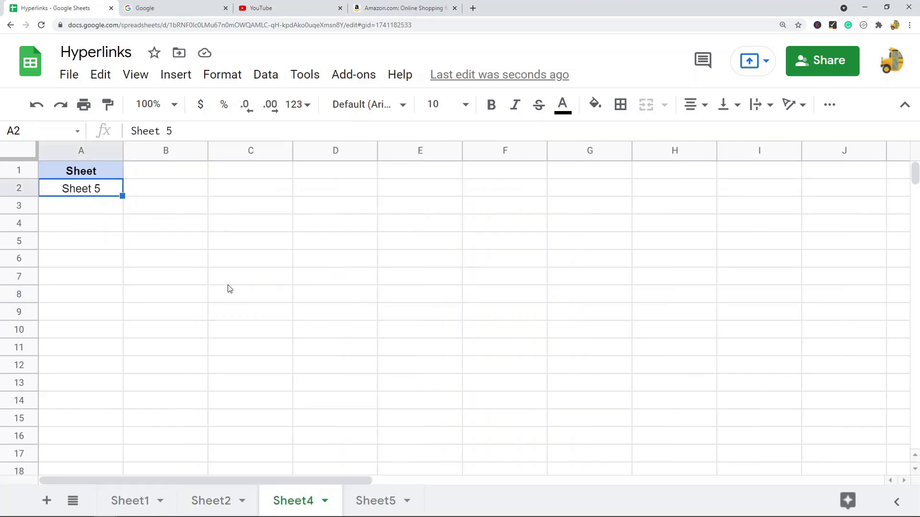
{"action": "left_click", "coordinate": [150, 263]}
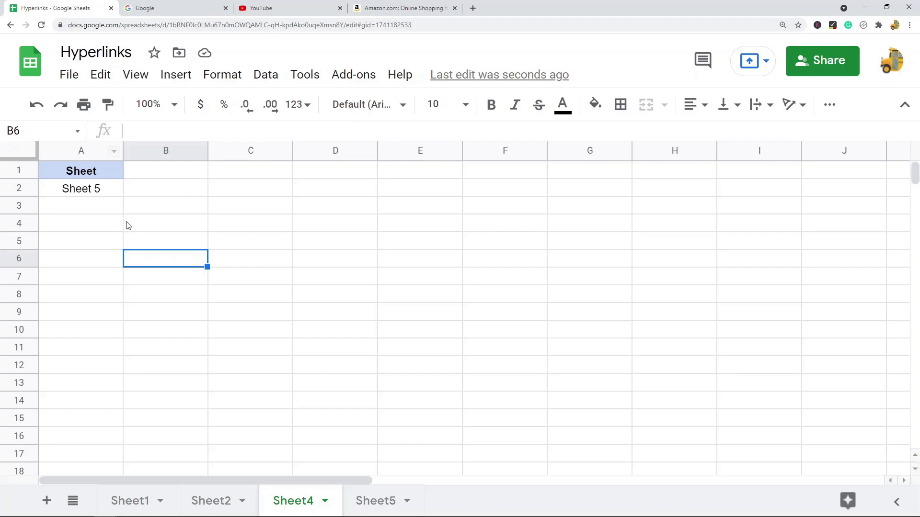
{"action": "right_click", "coordinate": [97, 191]}
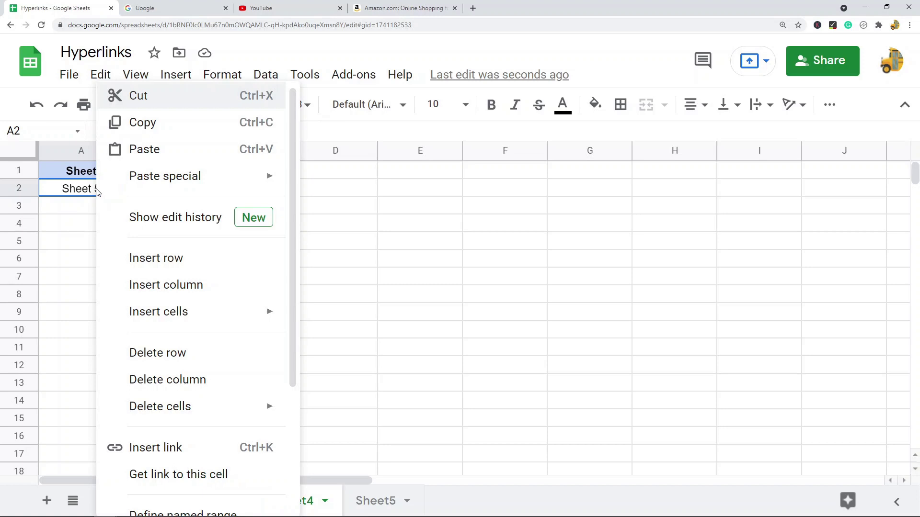
{"action": "left_click", "coordinate": [180, 450]}
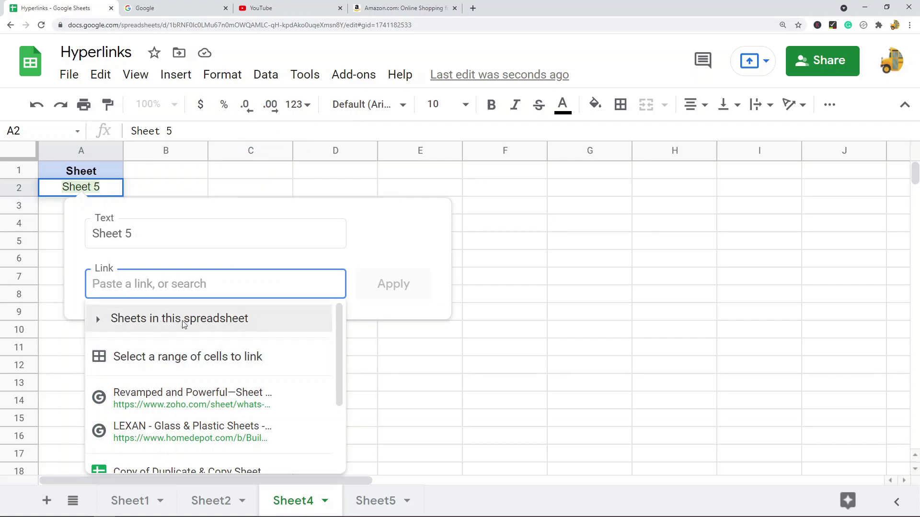
{"action": "left_click", "coordinate": [205, 322]}
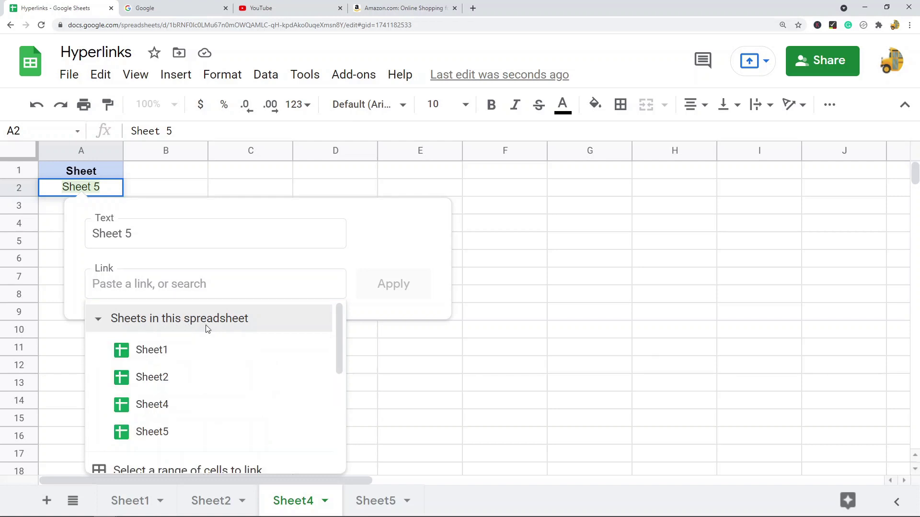
{"action": "left_click", "coordinate": [165, 433]}
{"action": "left_click", "coordinate": [396, 291]}
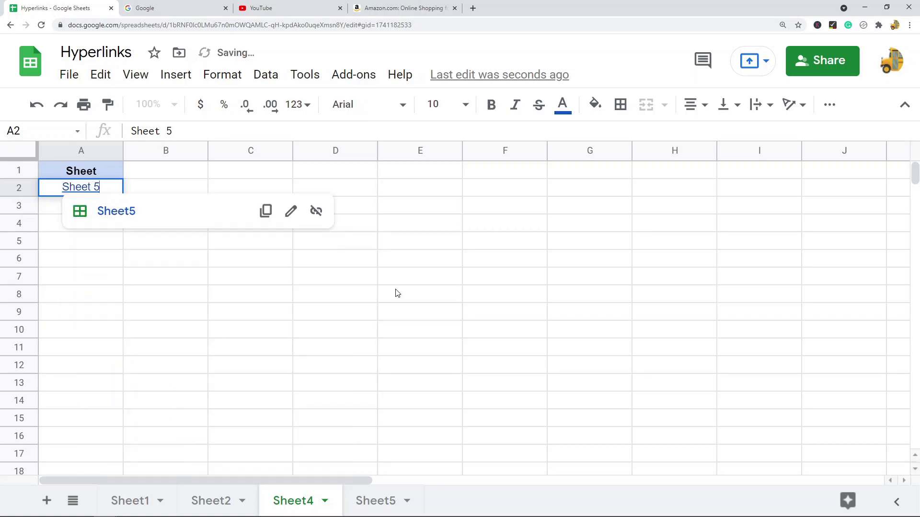
{"action": "left_click", "coordinate": [201, 342]}
{"action": "left_click", "coordinate": [94, 192]}
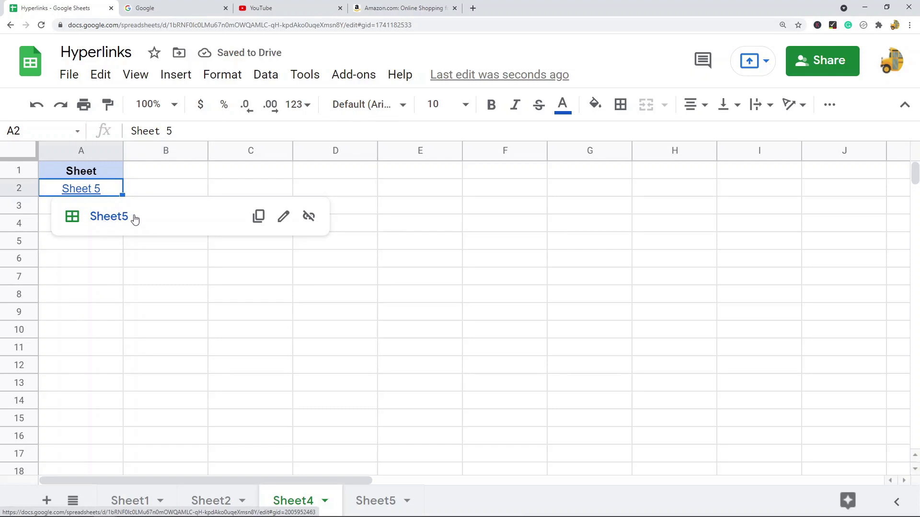
{"action": "left_click", "coordinate": [113, 218]}
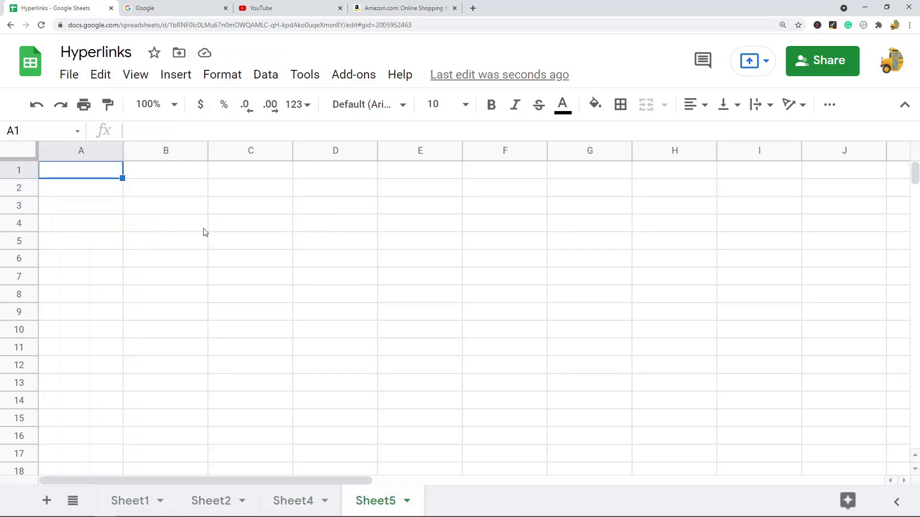
Step: Enter the word 'Range' in cell A1 of Sheet5
{"action": "left_click", "coordinate": [284, 273]}
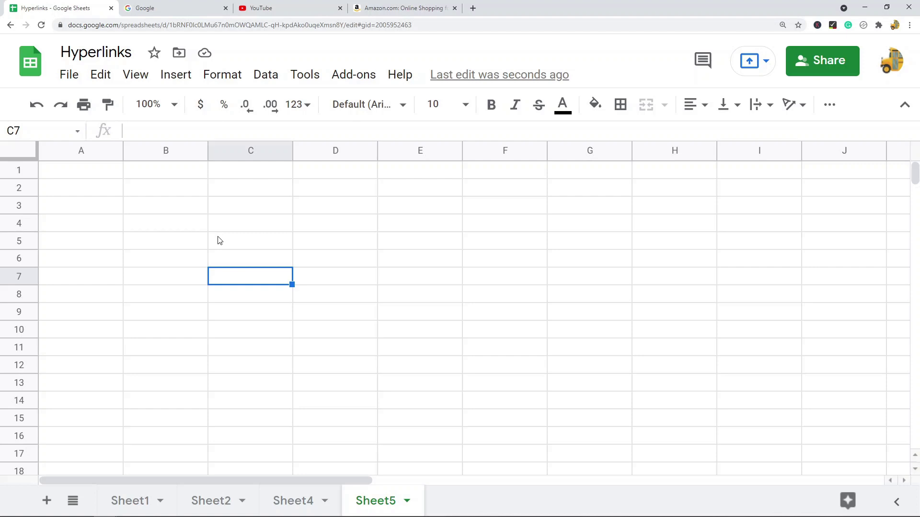
{"action": "double_click", "coordinate": [98, 175]}
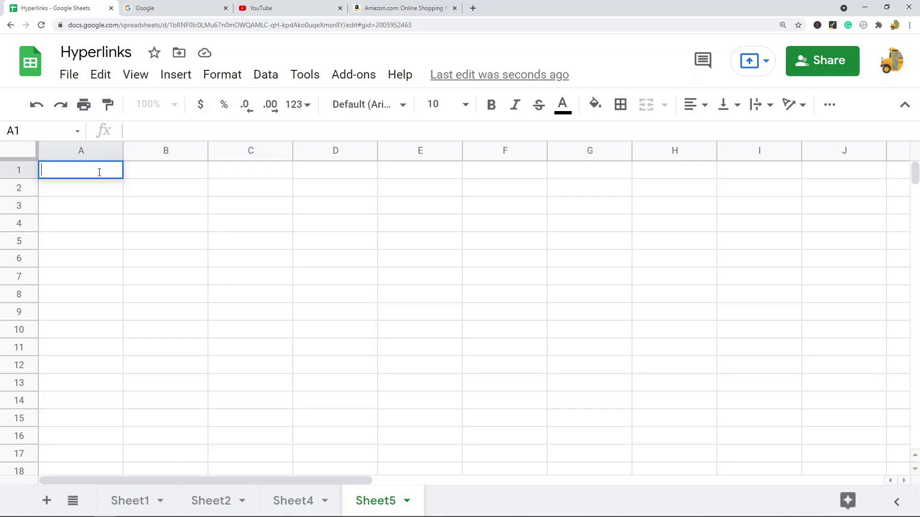
{"action": "type", "text": "Range"}
{"action": "left_click", "coordinate": [179, 312]}
Step: Link A1 to the cell range F2:F9 and follow the link to it
{"action": "right_click", "coordinate": [78, 170]}
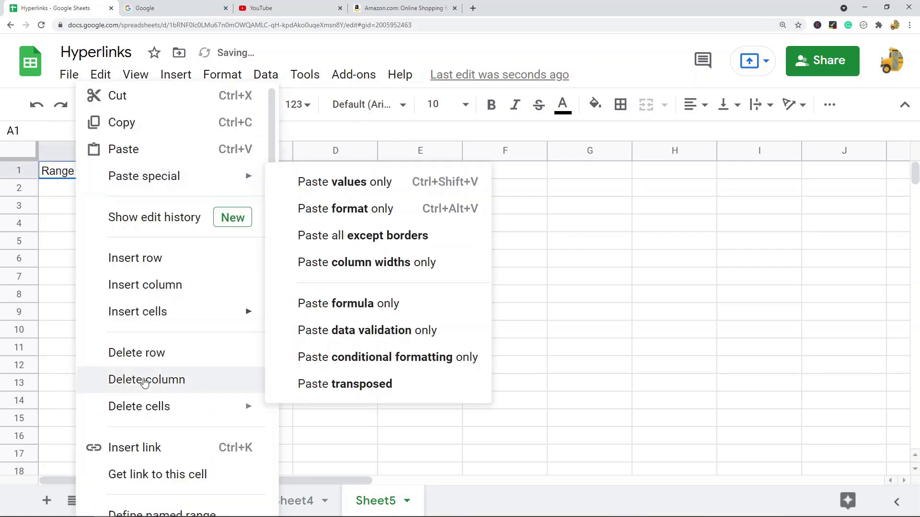
{"action": "left_click", "coordinate": [160, 455]}
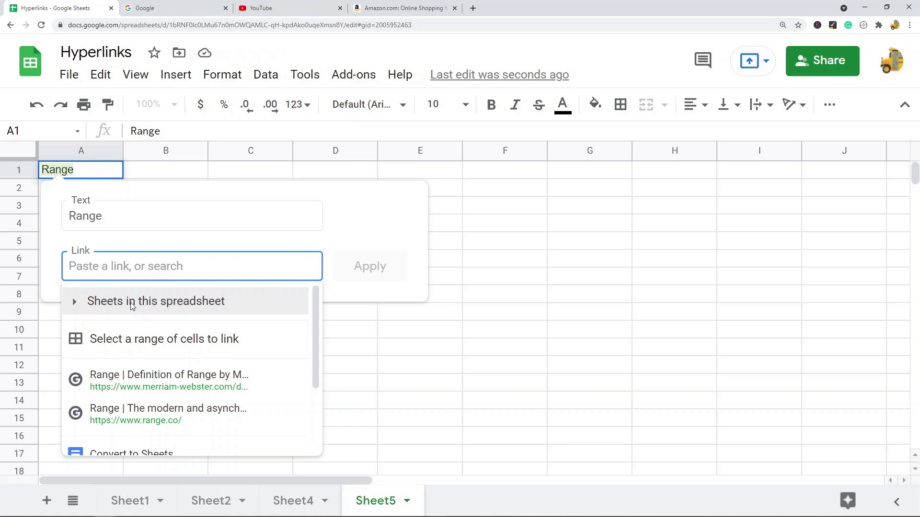
{"action": "left_click", "coordinate": [178, 342]}
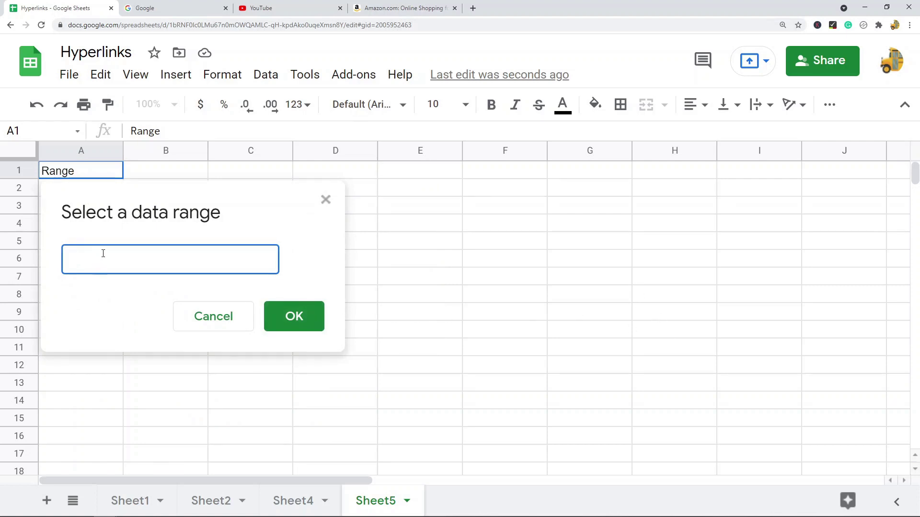
{"action": "left_click", "coordinate": [506, 188]}
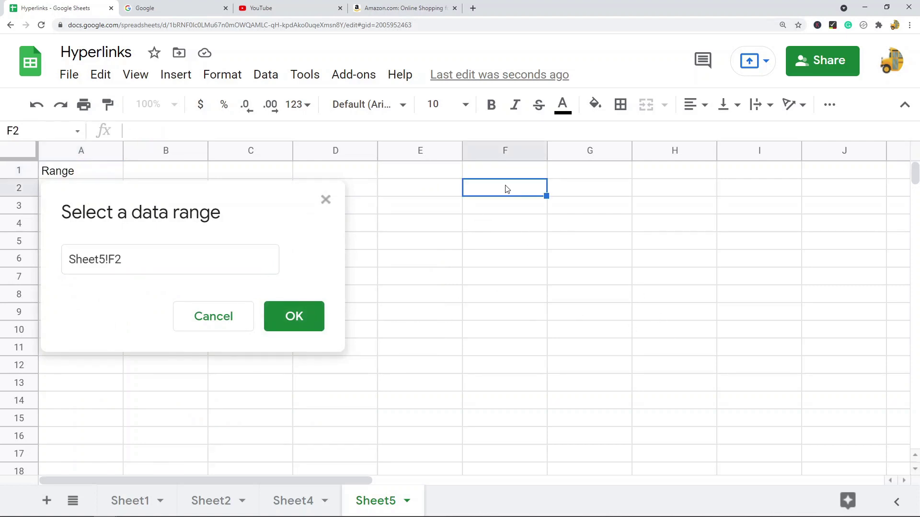
{"action": "left_click", "coordinate": [525, 319], "text": "shift"}
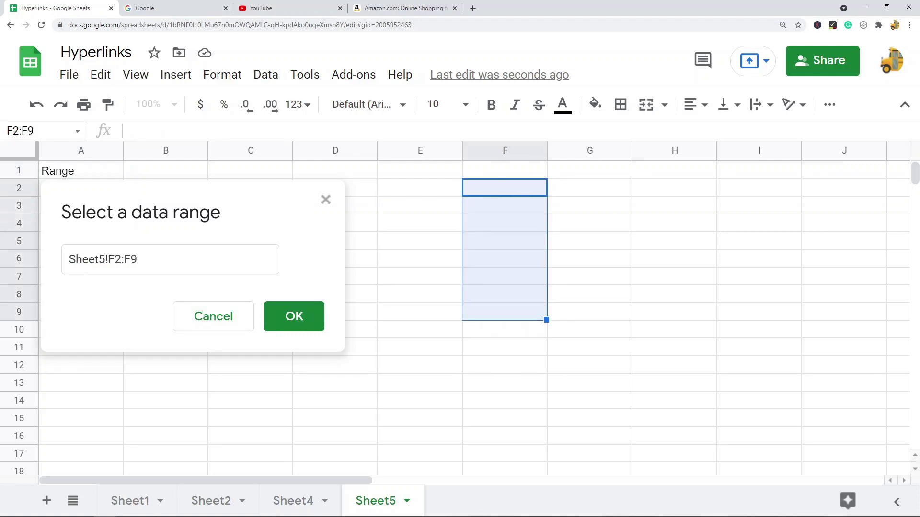
{"action": "left_click", "coordinate": [294, 316]}
{"action": "left_click", "coordinate": [374, 265]}
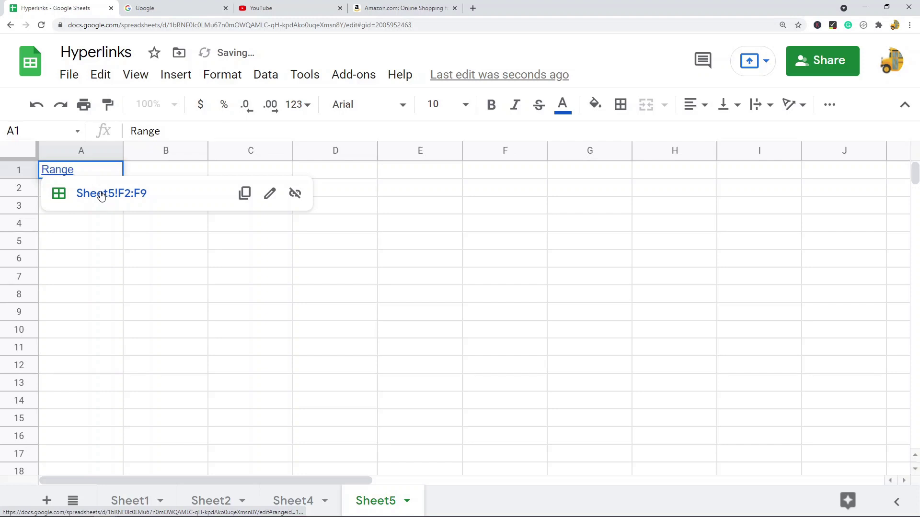
{"action": "left_click", "coordinate": [100, 280]}
{"action": "left_click", "coordinate": [122, 199]}
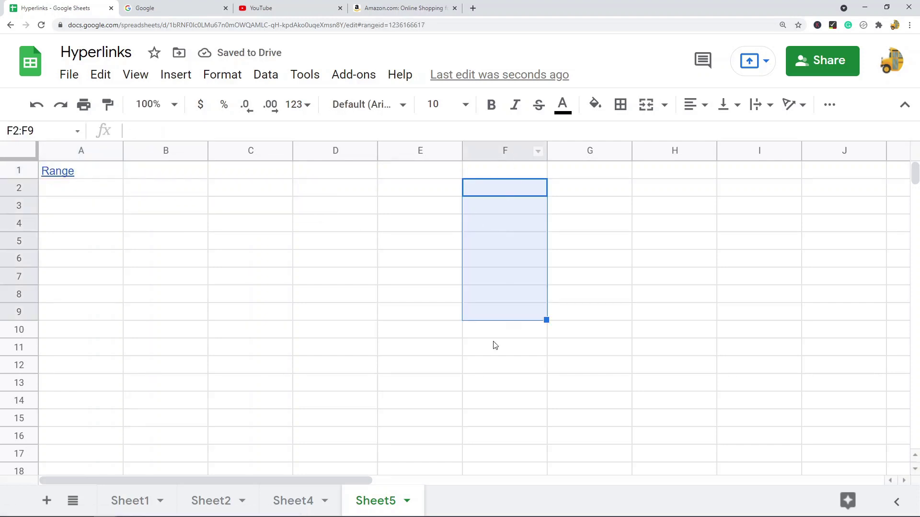